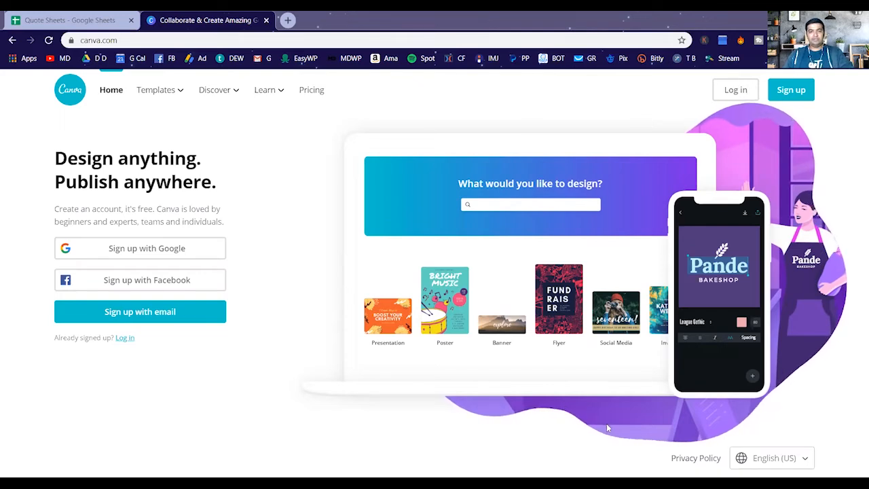
# Step: Sign in with Google and search for the Quote Poster design type
pyautogui.click(193, 247)
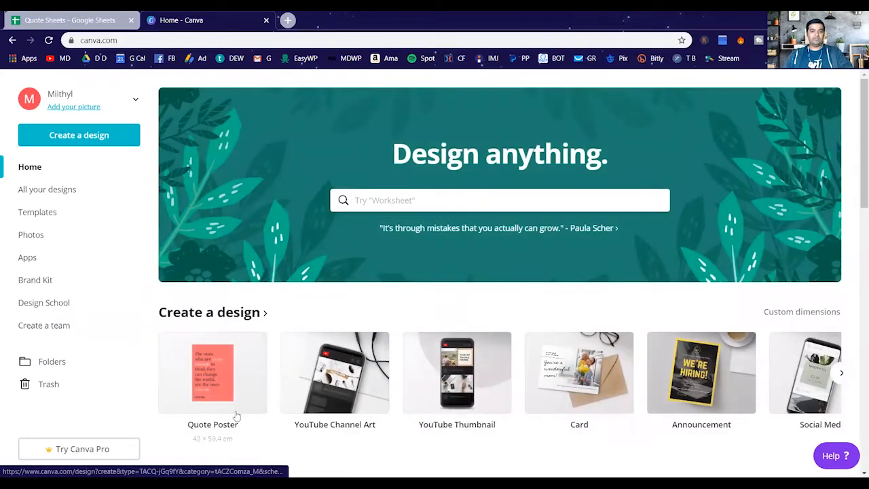
pyautogui.click(405, 203)
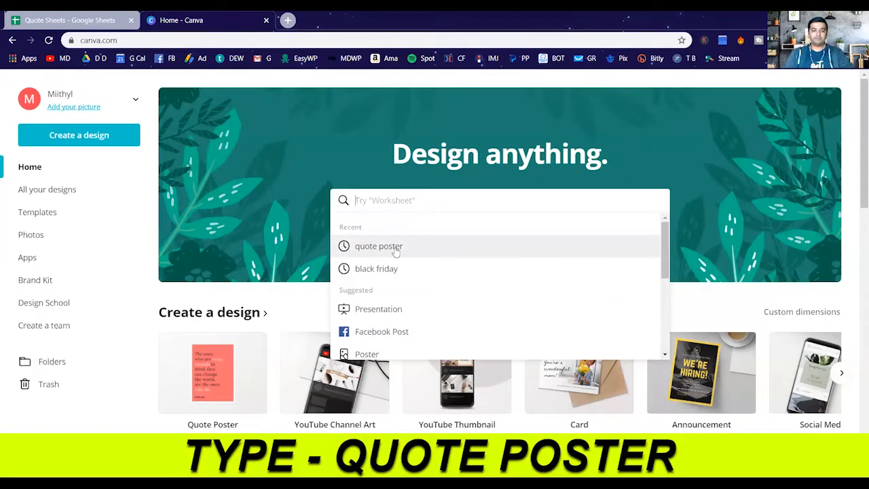
pyautogui.write('quote poster')
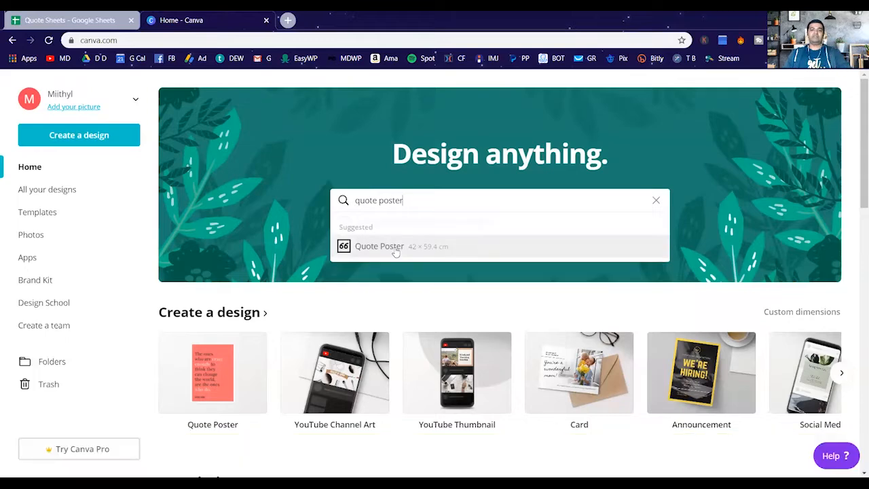
pyautogui.click(380, 246)
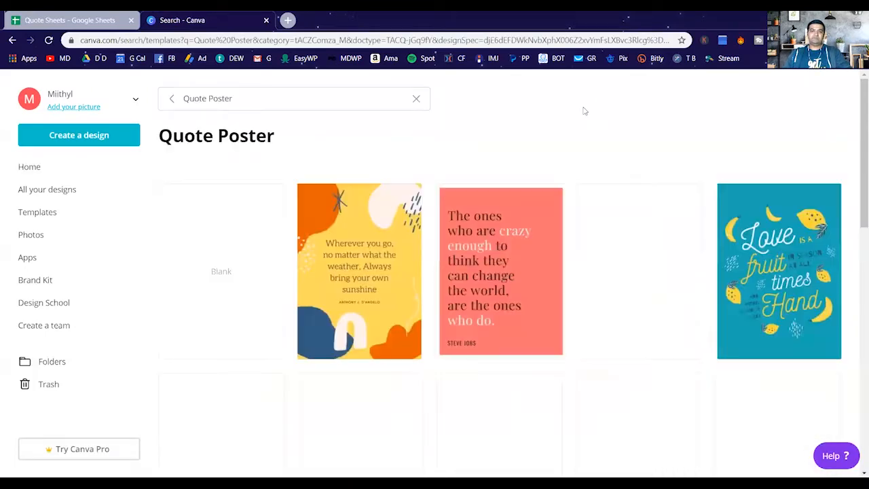
# Step: Browse the Quote Poster templates and open the torn-paper one showing three women with raised arms
pyautogui.scroll(-5, 577, 108)
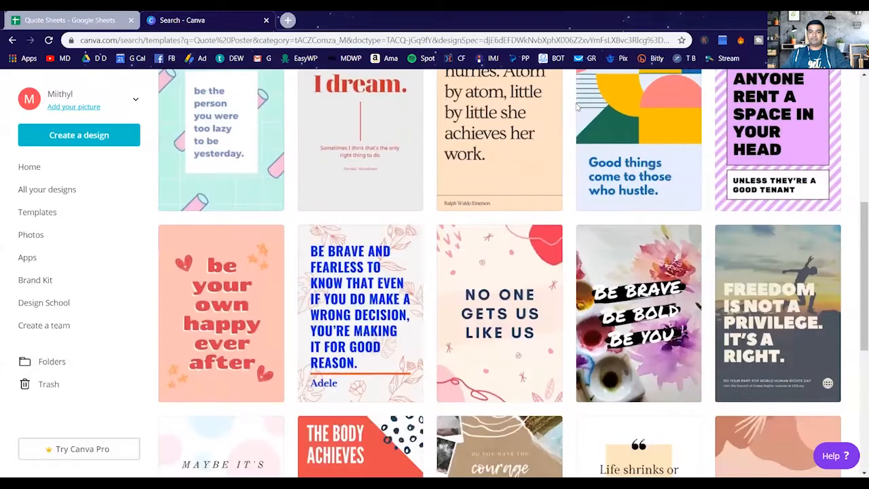
pyautogui.scroll(-3, 577, 107)
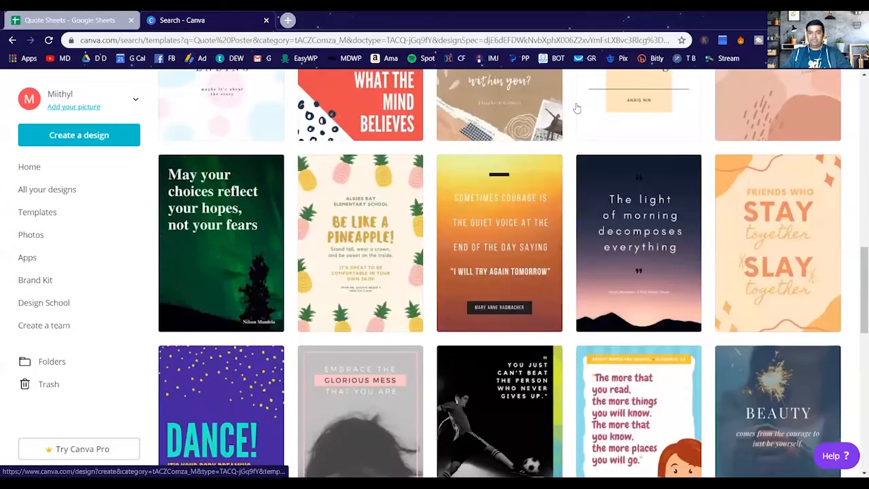
pyautogui.scroll(-2, 577, 107)
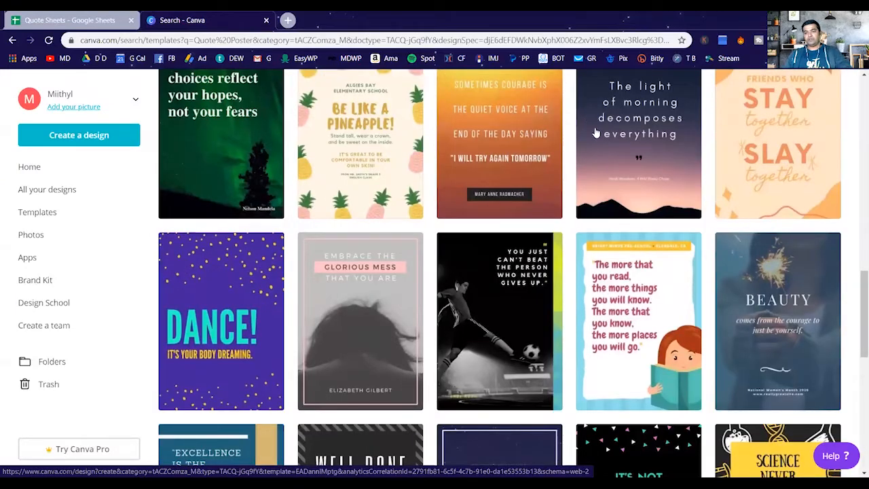
pyautogui.scroll(-5, 595, 131)
pyautogui.scroll(10, 596, 131)
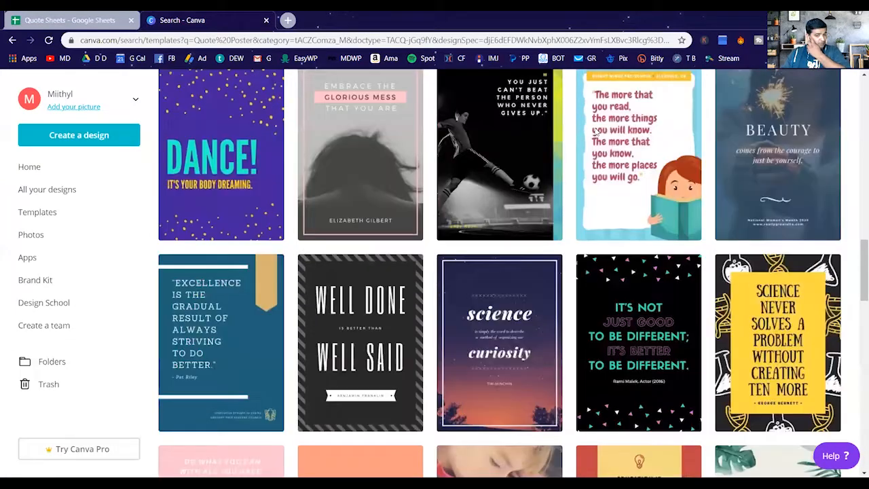
pyautogui.scroll(7, 595, 131)
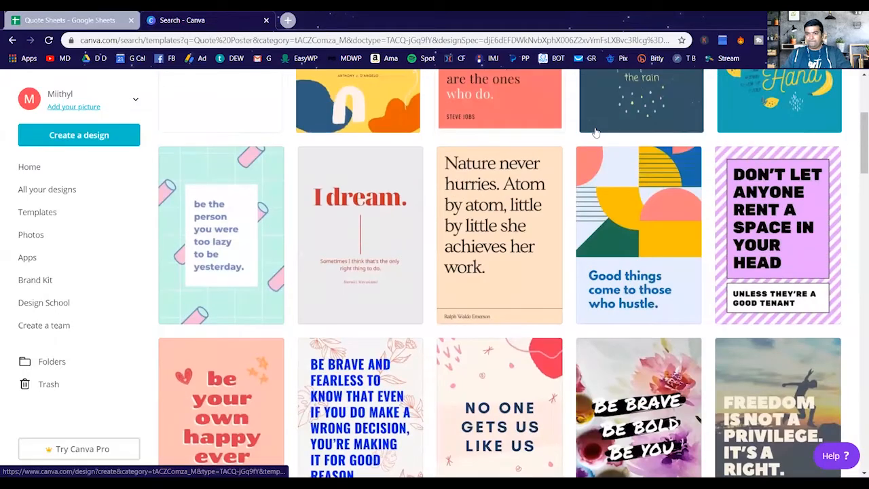
pyautogui.scroll(-17, 596, 131)
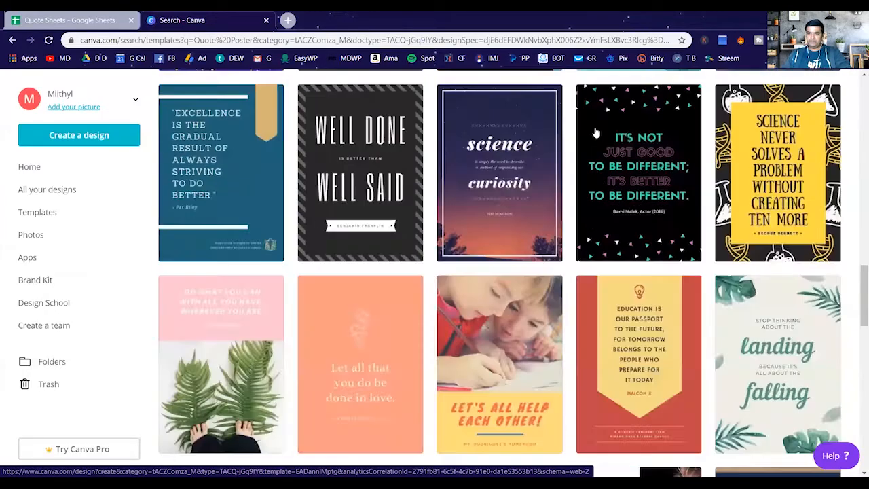
pyautogui.scroll(-12, 595, 131)
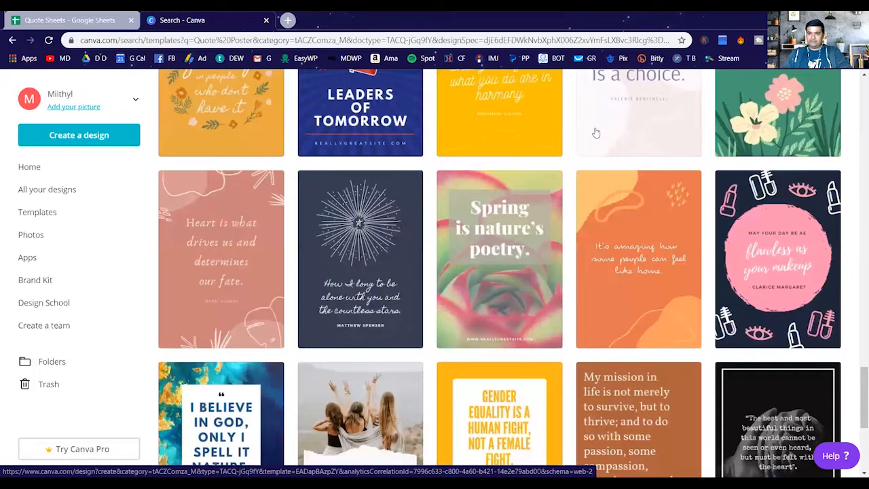
pyautogui.scroll(-3, 595, 132)
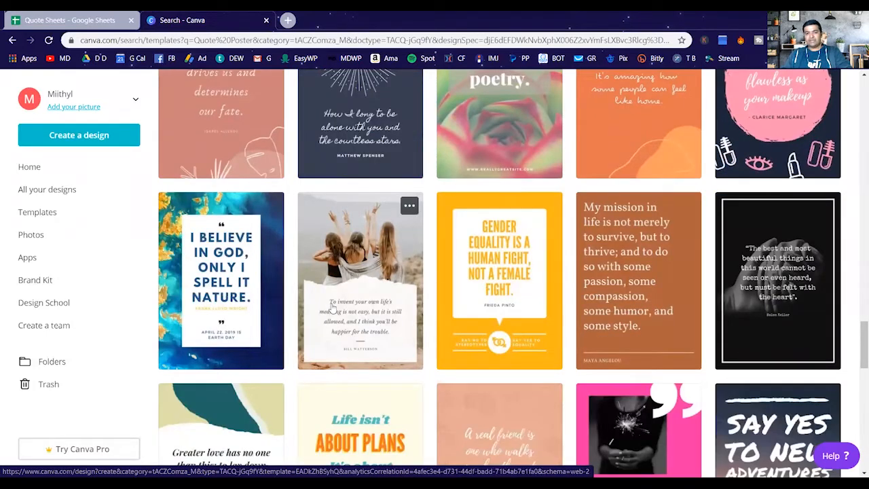
pyautogui.click(375, 259)
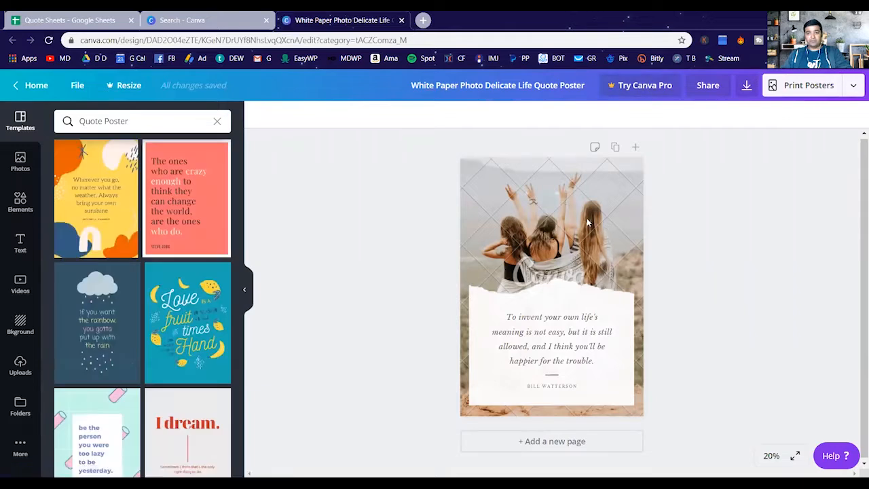
# Step: Delete the watermarked photo of the three women from the poster
pyautogui.click(641, 266)
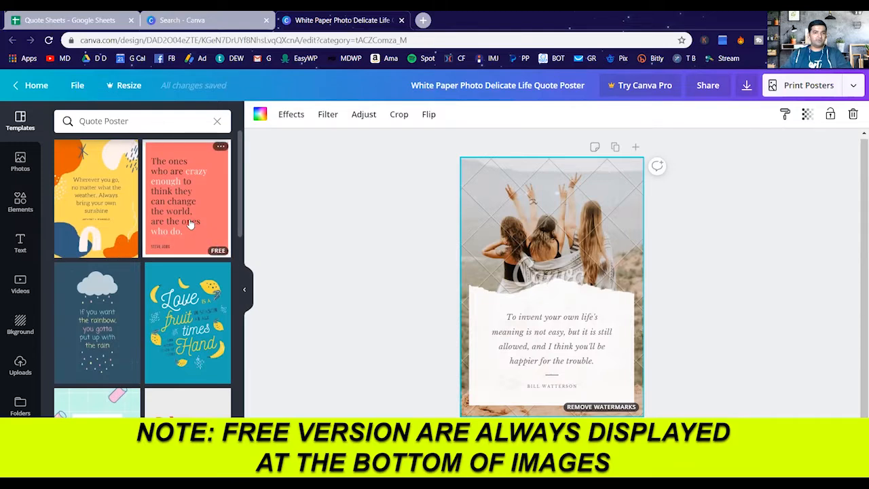
pyautogui.scroll(-2, 164, 313)
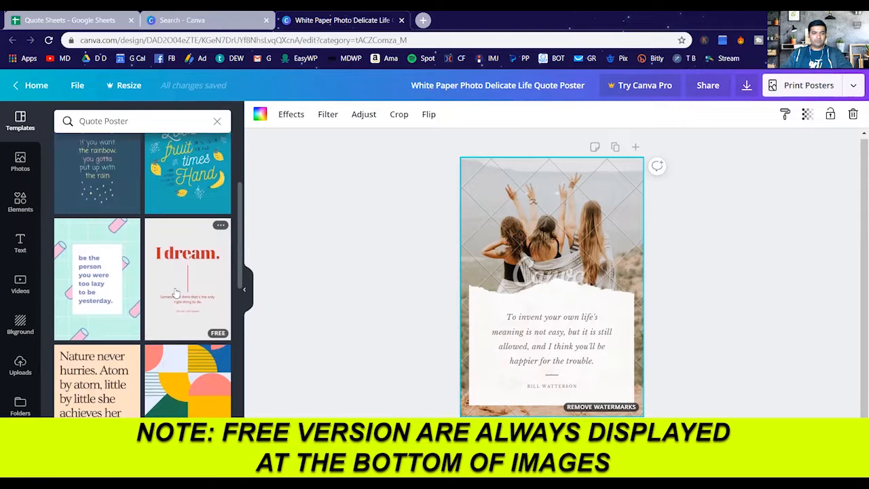
pyautogui.scroll(-3, 175, 292)
pyautogui.scroll(-2, 180, 339)
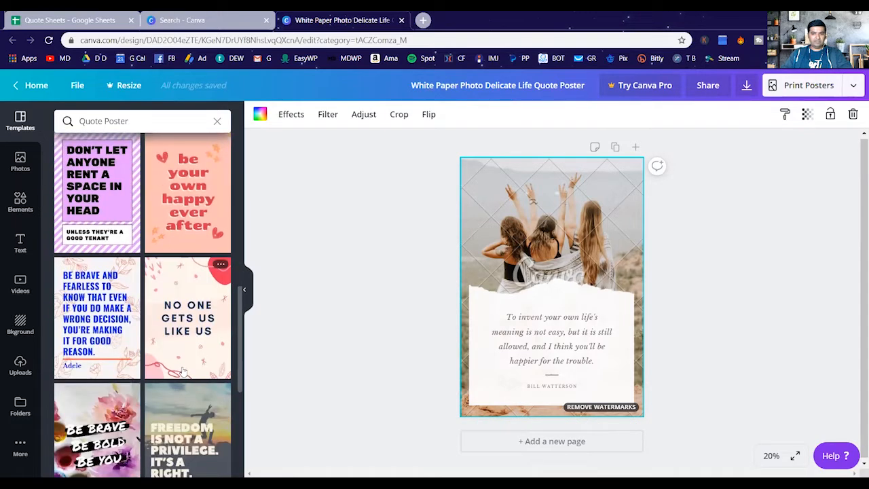
pyautogui.scroll(-3, 182, 372)
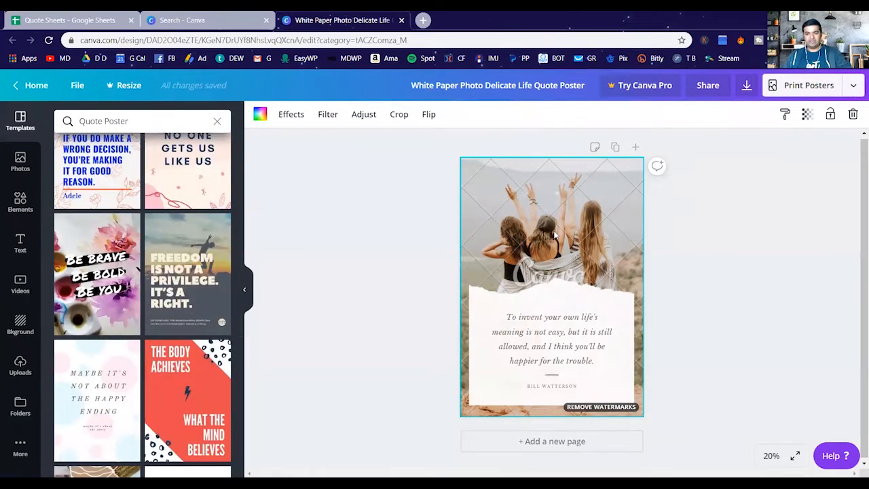
pyautogui.press('Delete')
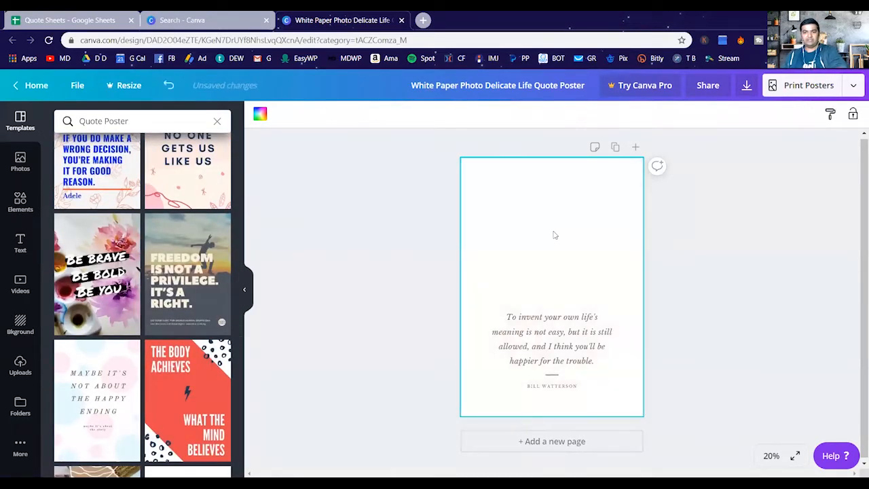
# Step: Upload the photo of a man carrying a child on his shoulders from the personal pictures folder on drive D
pyautogui.click(20, 370)
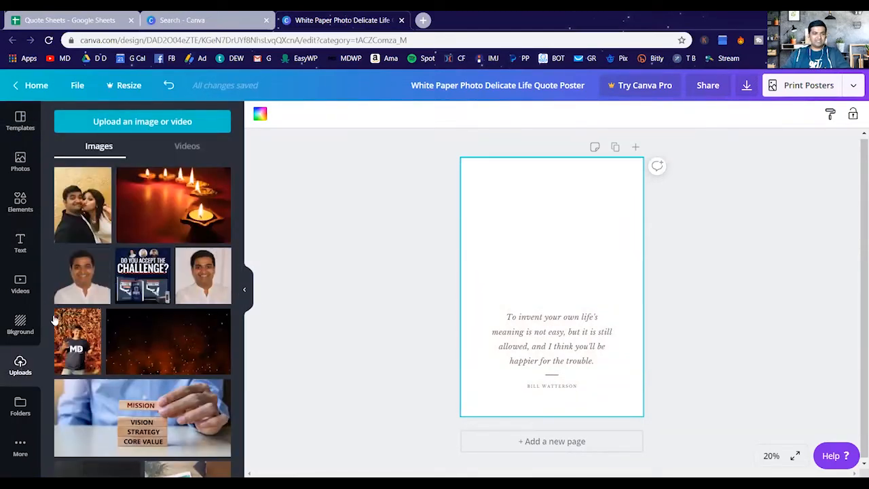
pyautogui.click(115, 129)
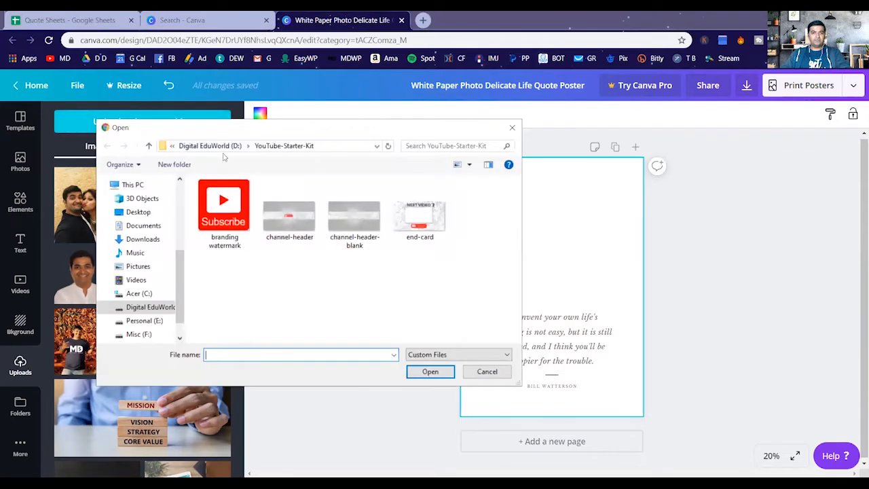
pyautogui.click(211, 146)
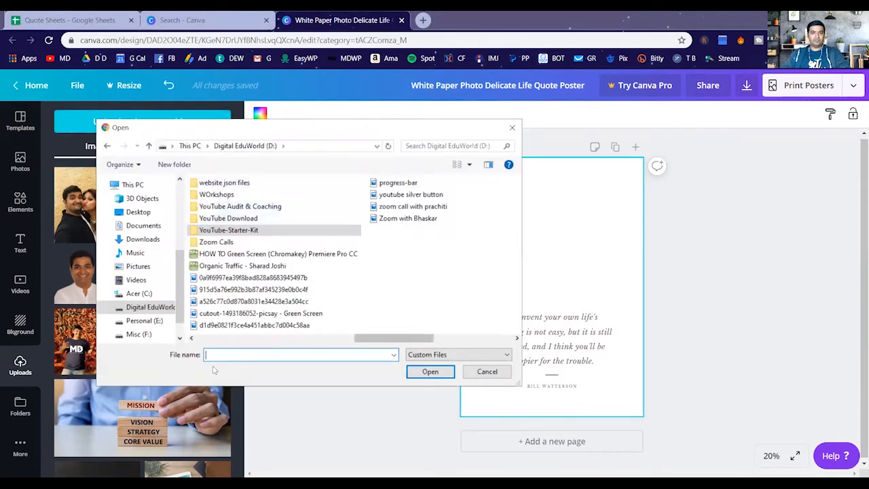
pyautogui.click(240, 338)
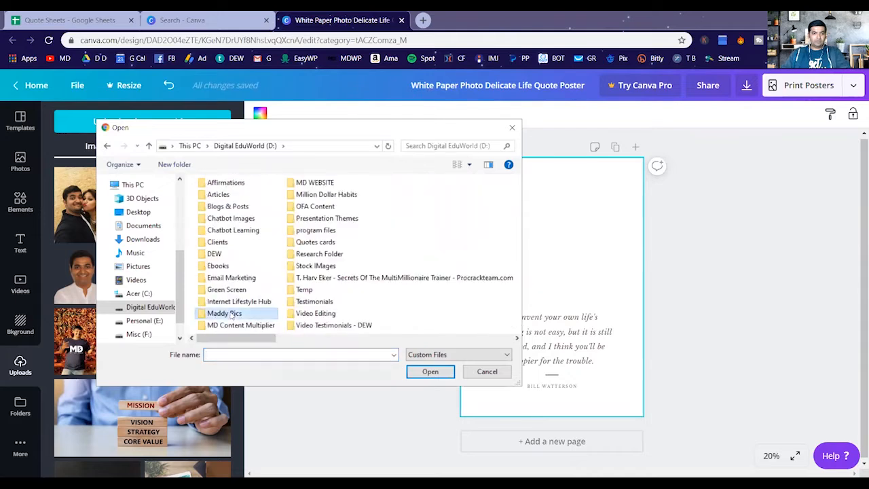
pyautogui.doubleClick(224, 313)
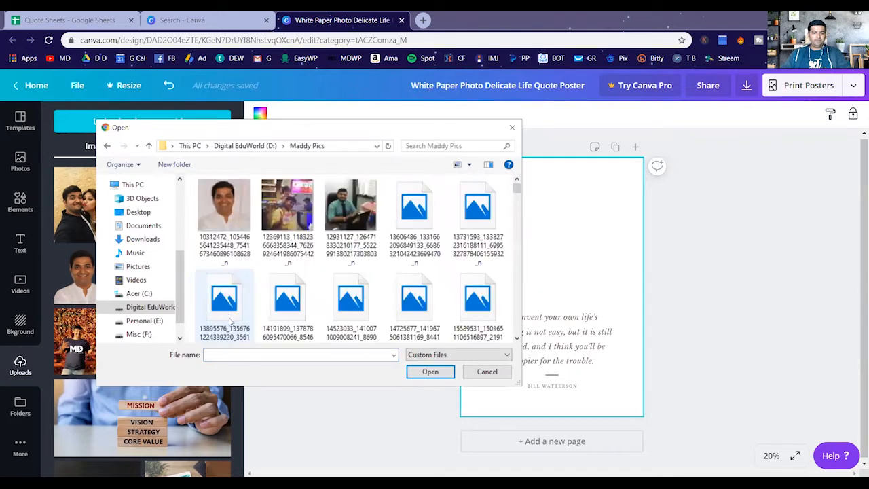
pyautogui.click(285, 208)
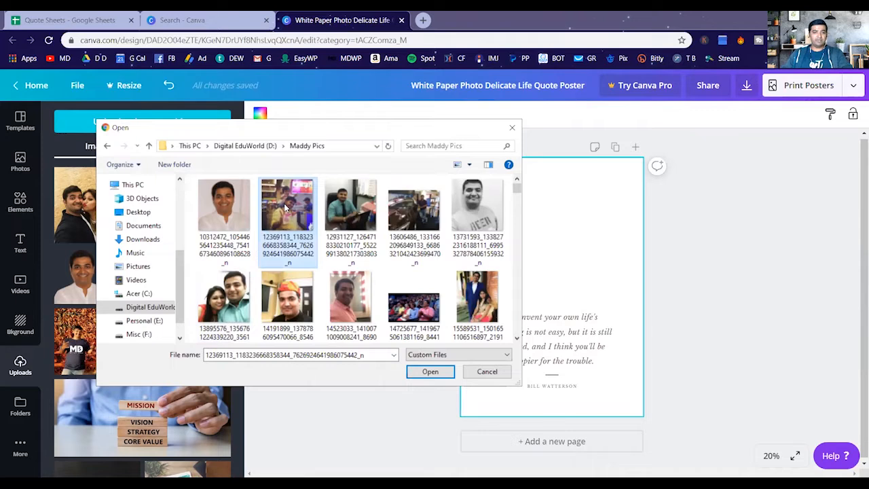
pyautogui.doubleClick(285, 208)
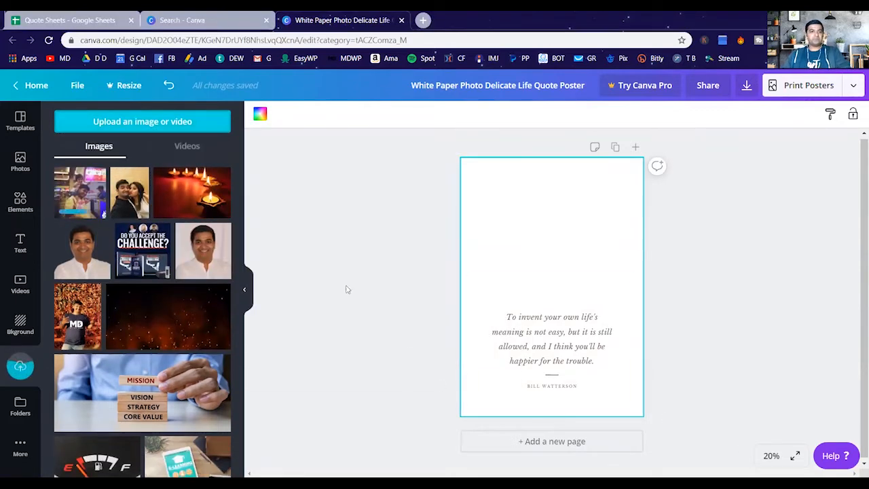
# Step: Add the uploaded photo to the poster, align it with the page's upper-left corner and enlarge it to the full page width
pyautogui.click(78, 195)
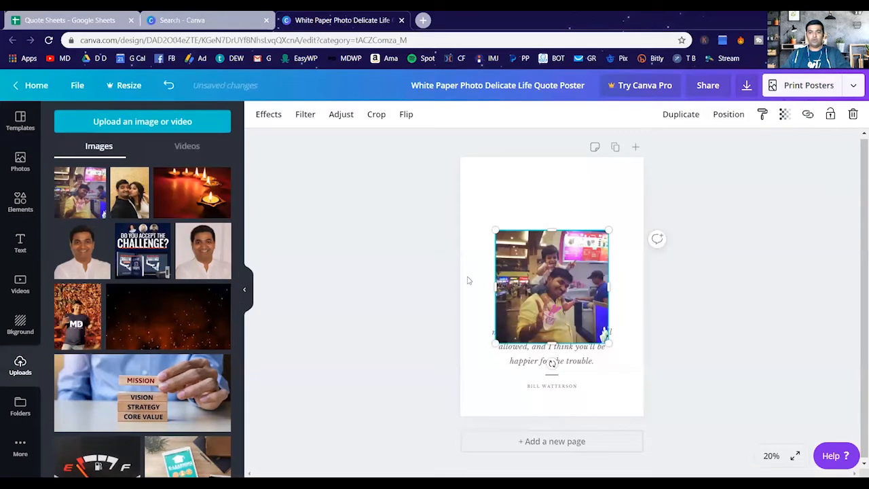
pyautogui.moveTo(584, 277); pyautogui.dragTo(549, 204)
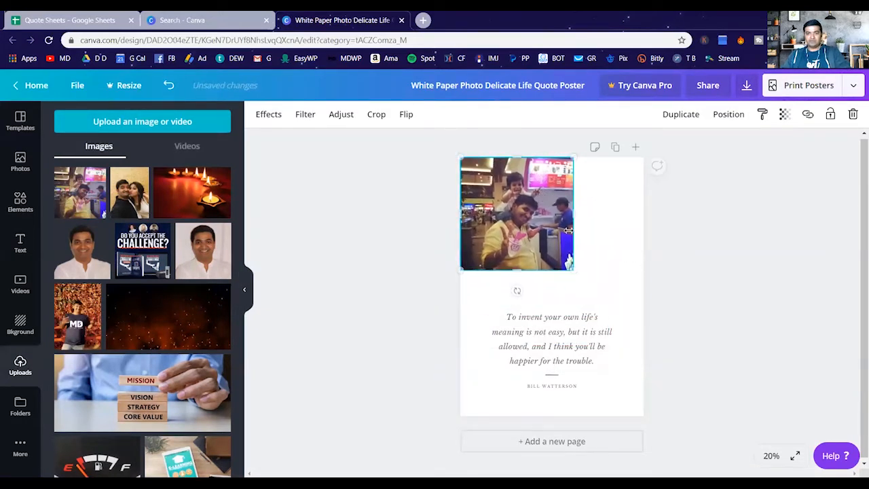
pyautogui.moveTo(576, 275); pyautogui.dragTo(642, 337)
pyautogui.click(591, 373)
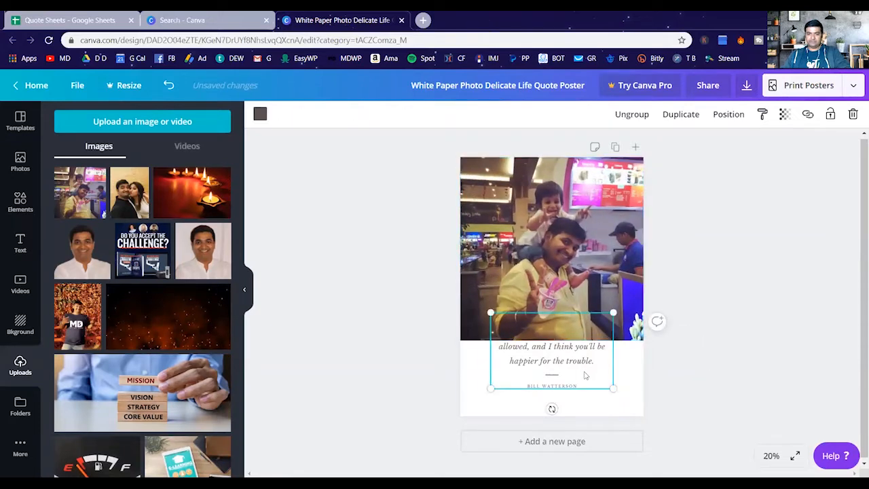
pyautogui.click(603, 404)
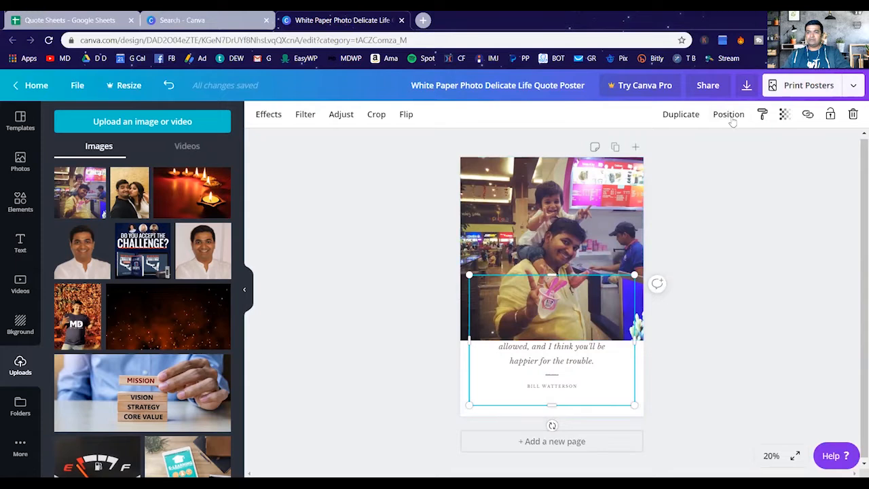
pyautogui.click(729, 114)
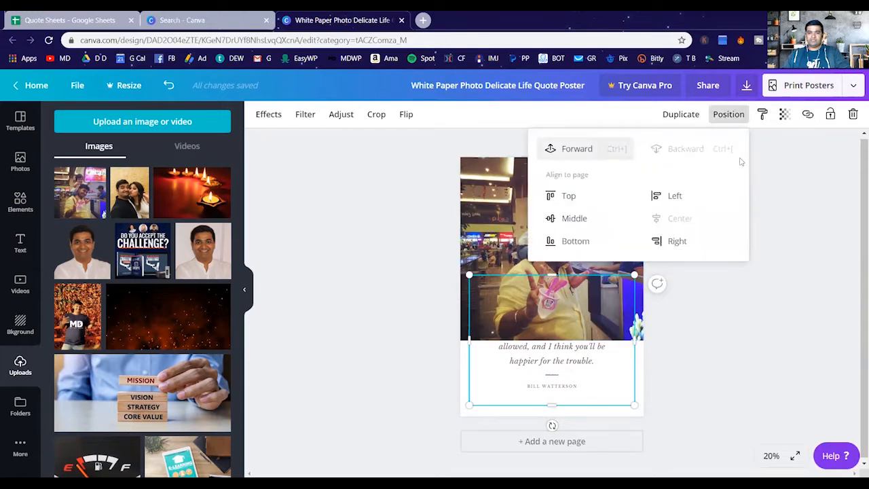
# Step: Send the photo backward behind the quote text and the torn paper, and shift it slightly upward
pyautogui.click(567, 215)
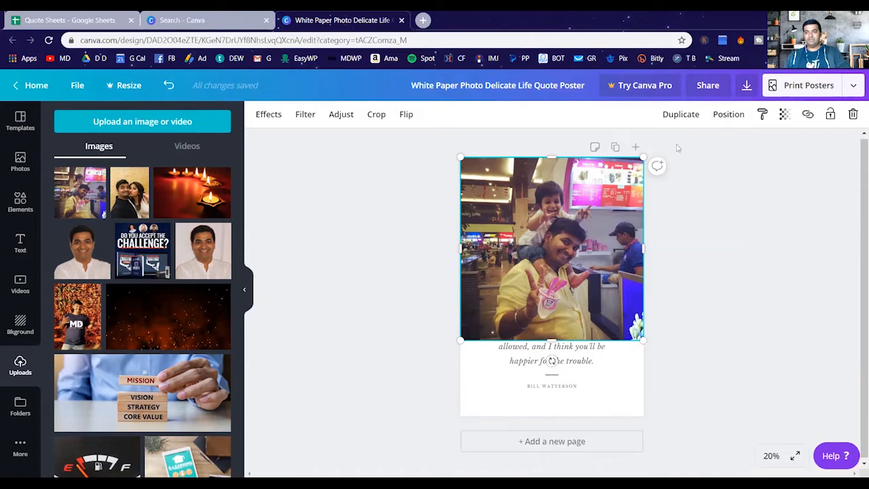
pyautogui.click(729, 114)
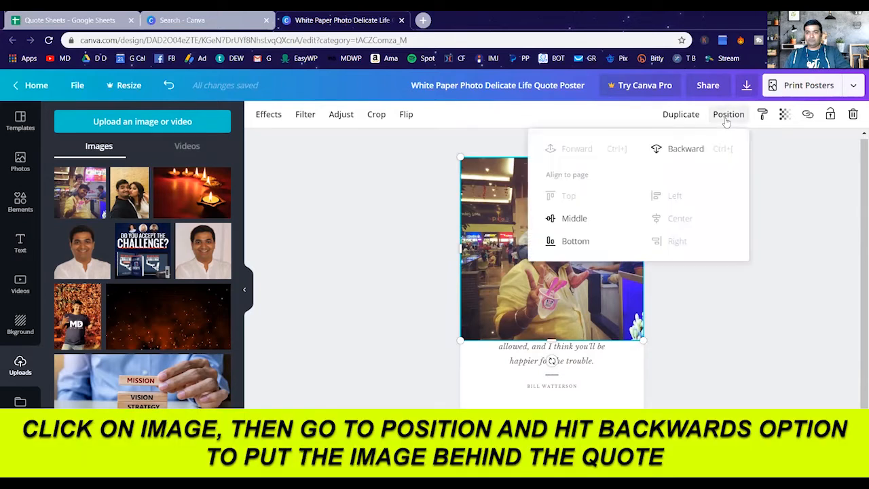
pyautogui.click(682, 149)
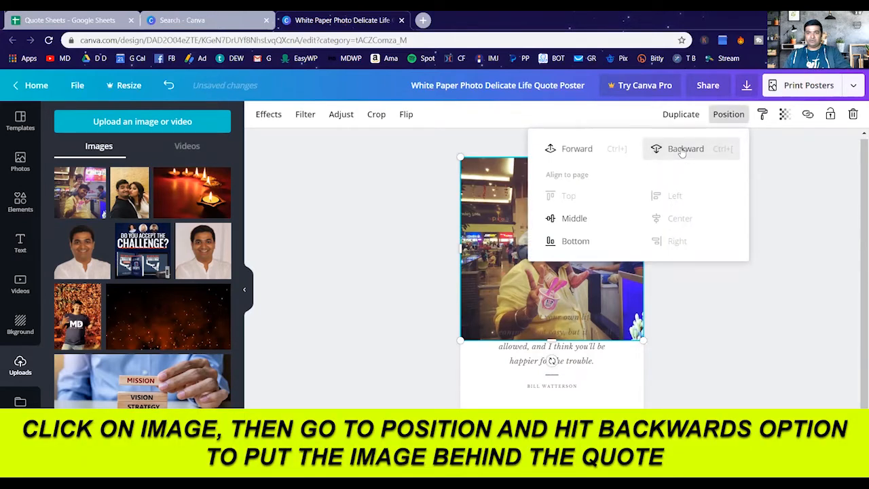
pyautogui.click(681, 148)
pyautogui.click(740, 309)
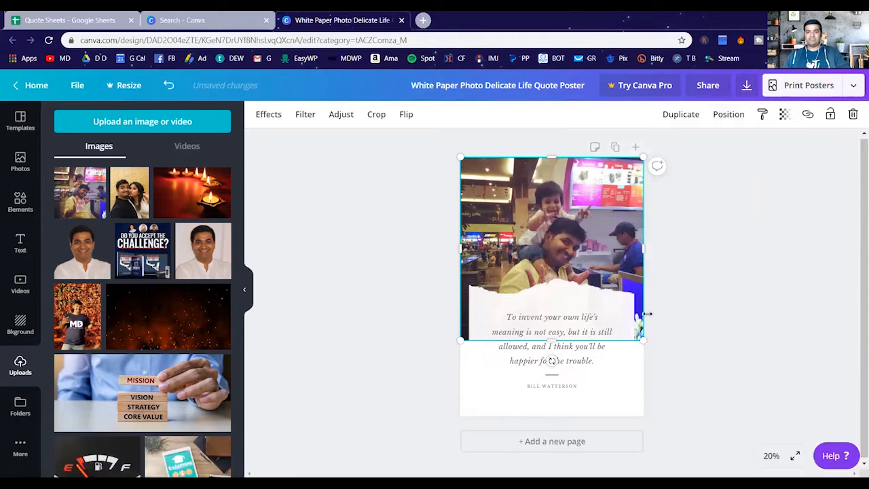
pyautogui.moveTo(616, 244); pyautogui.dragTo(617, 232)
pyautogui.click(646, 304)
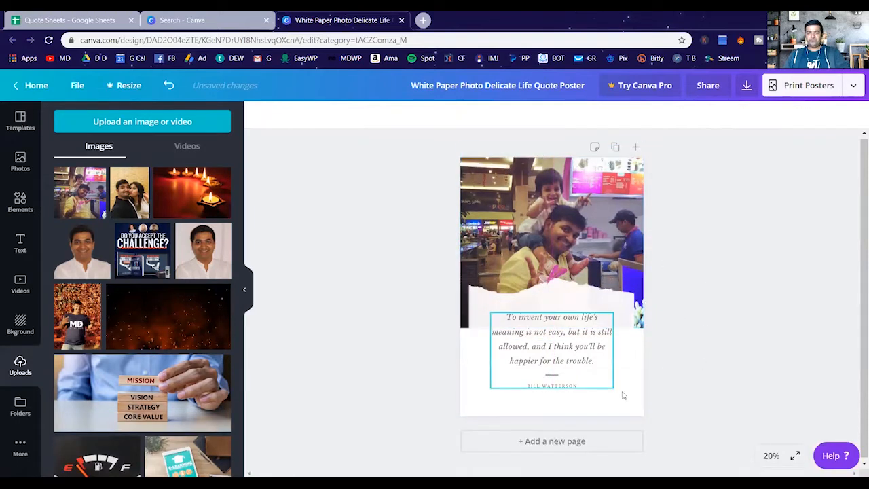
# Step: Switch to the Quote Sheets spreadsheet and copy the quote "Goal: To Make an income while making an impact"
pyautogui.click(47, 23)
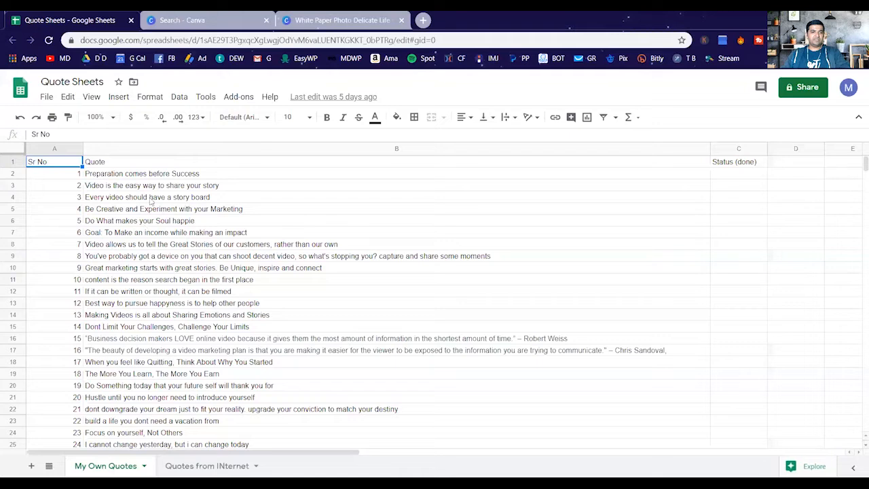
pyautogui.click(141, 234)
pyautogui.hotkey('ctrl', 'c')
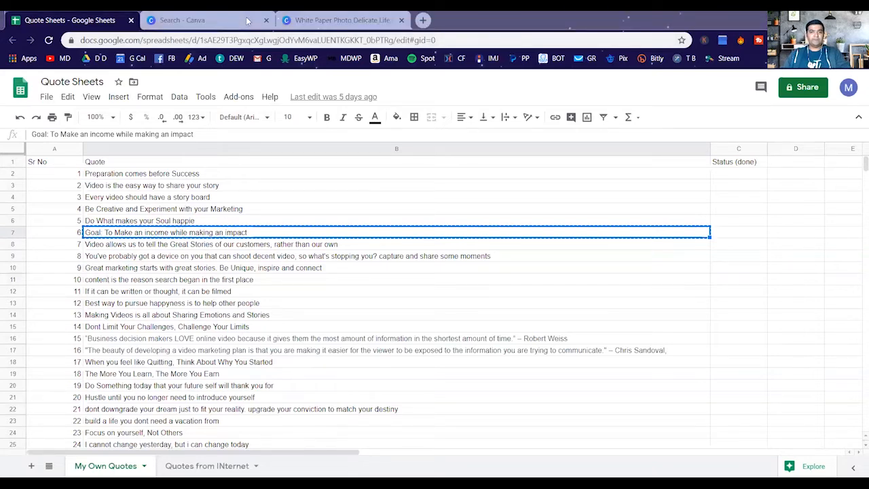
# Step: Back in the Canva poster, replace the quote text with the copied quote and delete the stray code pasted before "Goal:"
pyautogui.click(326, 21)
pyautogui.click(582, 339)
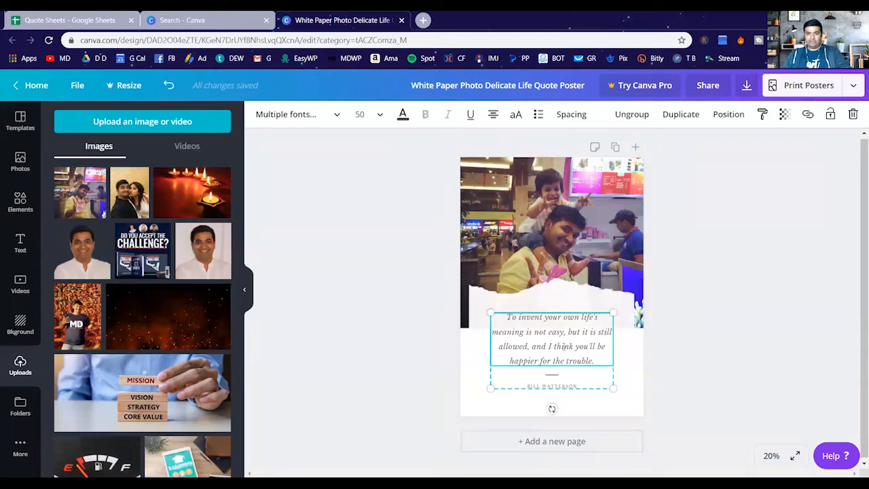
pyautogui.doubleClick(583, 337)
pyautogui.hotkey('ctrl', 'v')
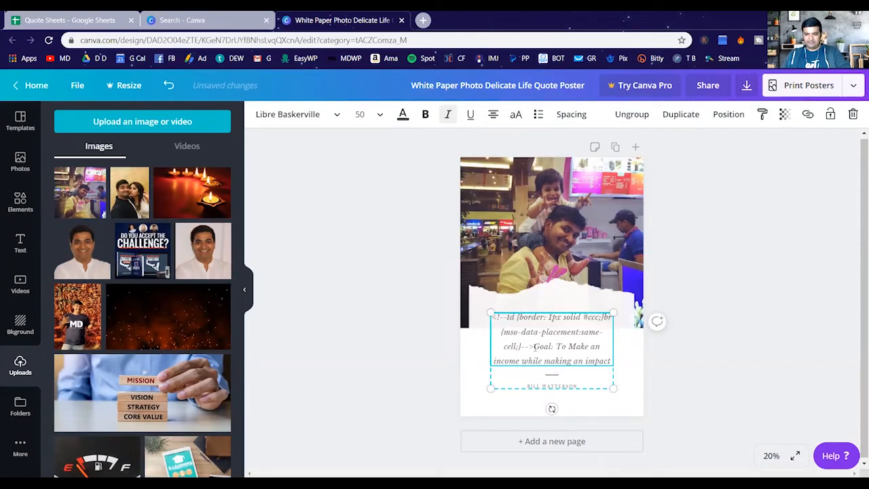
pyautogui.moveTo(533, 346); pyautogui.dragTo(490, 312)
pyautogui.press('BackSpace')
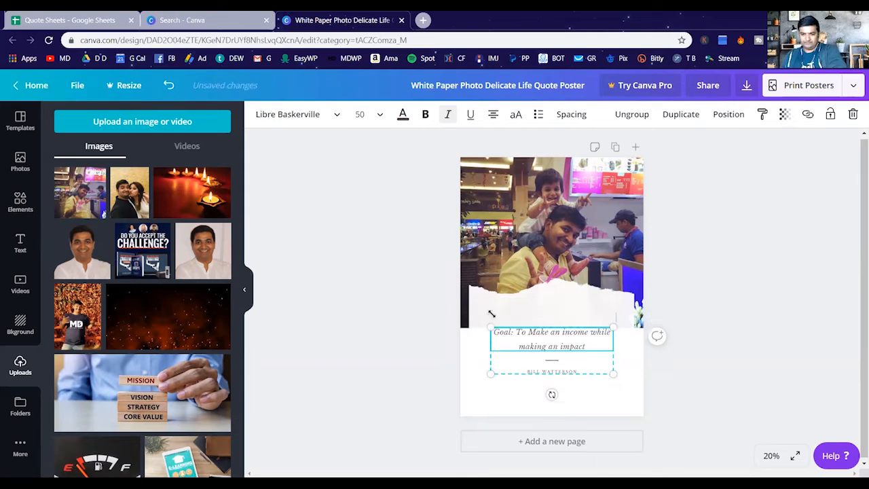
# Step: Replace the author name below the quote with the poster creator's full name
pyautogui.click(577, 374)
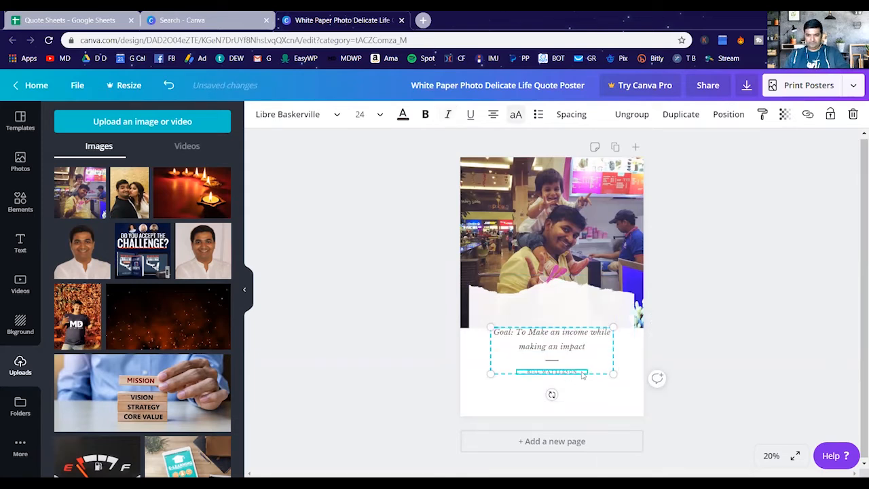
pyautogui.moveTo(576, 371); pyautogui.dragTo(511, 379)
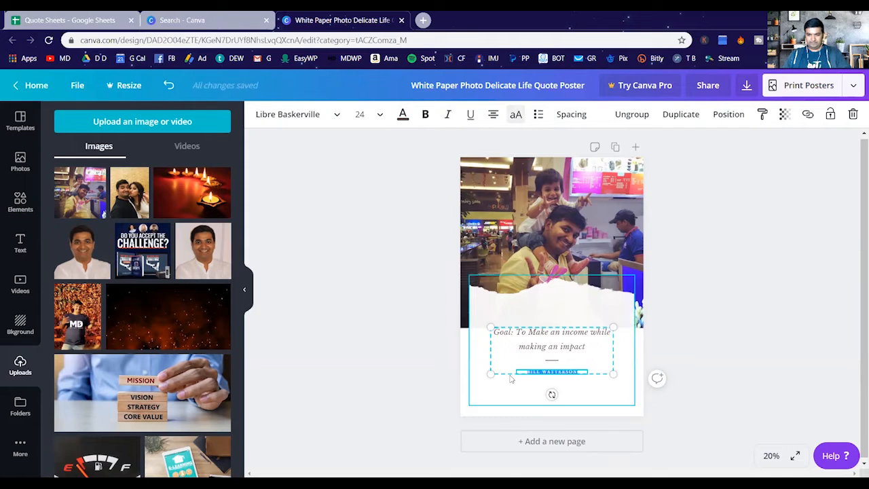
pyautogui.press('BackSpace')
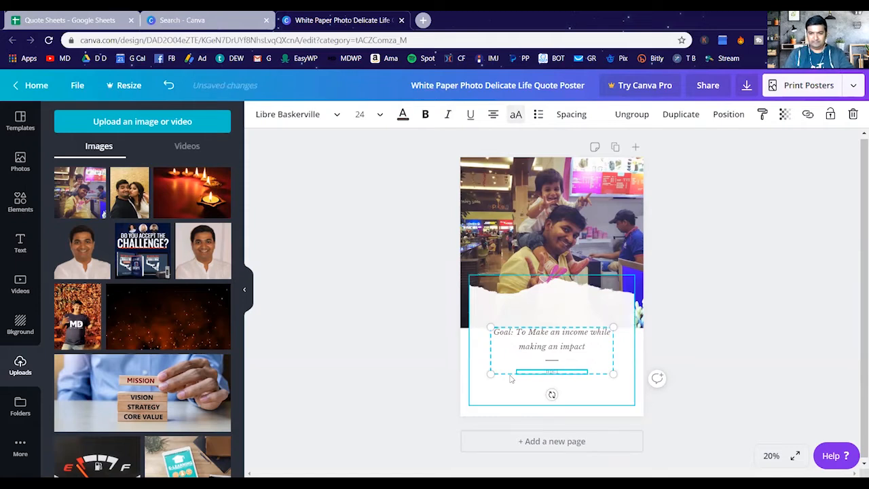
pyautogui.write('MITHIL DAVE')
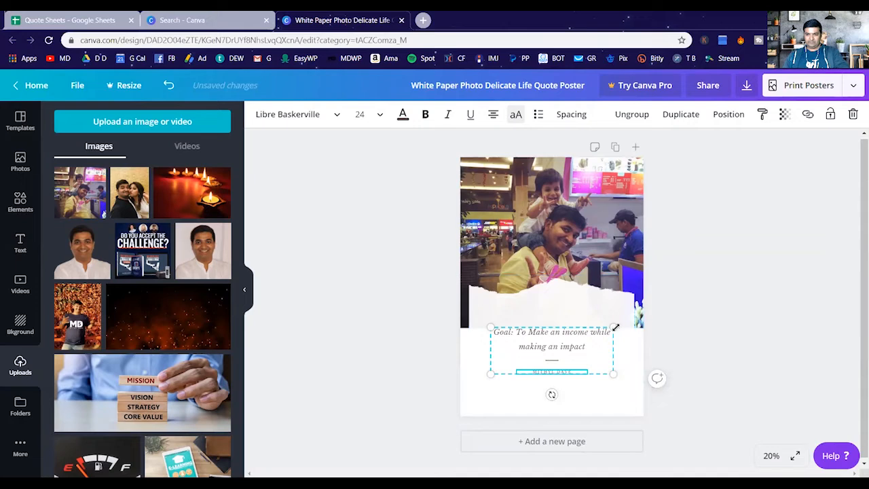
# Step: Enlarge the grouped quote and author text to about the torn paper's width and centre it on the paper, below the torn edge
pyautogui.moveTo(637, 299); pyautogui.dragTo(656, 311)
pyautogui.moveTo(600, 313)
pyautogui.mouseDown()
pyautogui.moveTo(587, 309)
pyautogui.moveTo(594, 307)
pyautogui.mouseUp()
pyautogui.moveTo(601, 338); pyautogui.dragTo(584, 322)
pyautogui.click(677, 412)
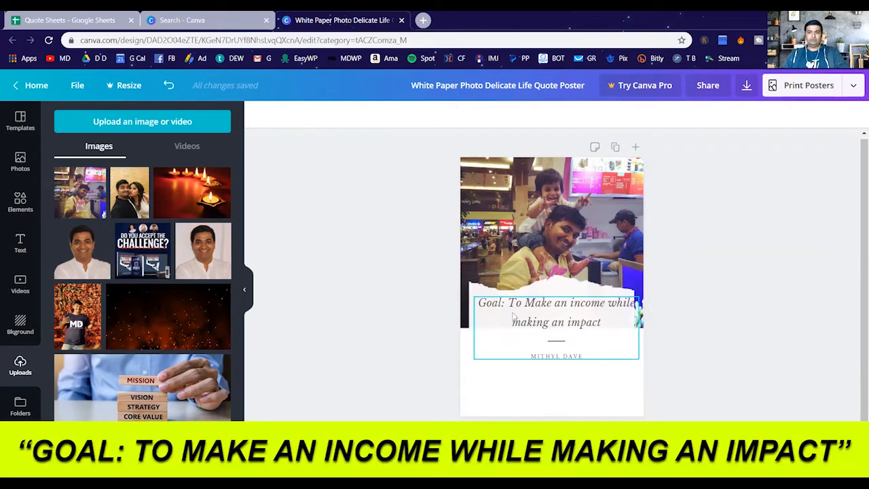
pyautogui.moveTo(588, 315); pyautogui.dragTo(583, 315)
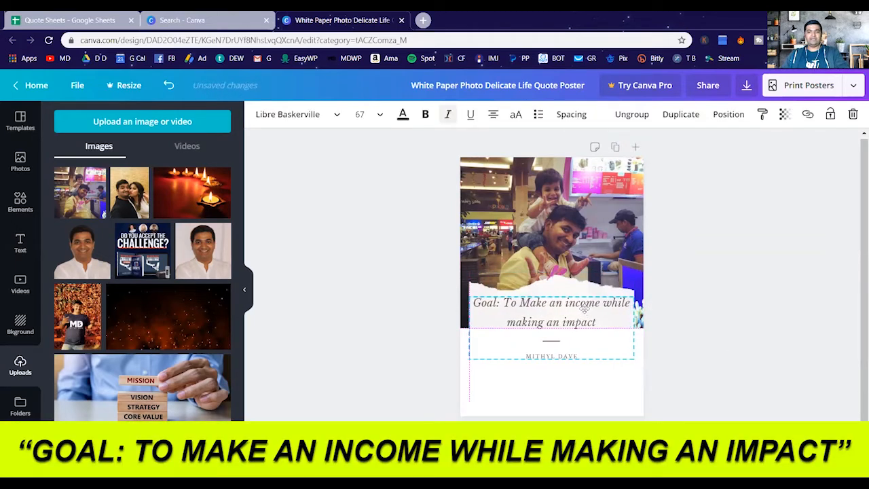
pyautogui.click(716, 351)
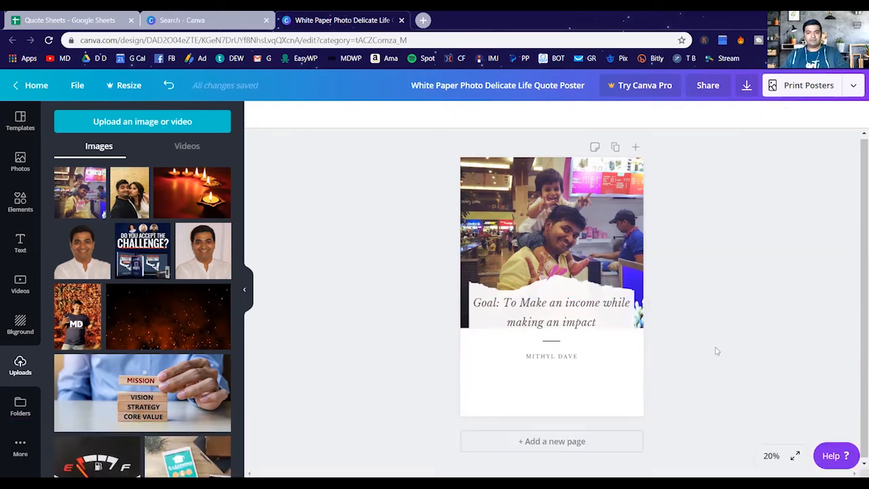
pyautogui.moveTo(585, 293); pyautogui.dragTo(574, 336)
pyautogui.click(706, 344)
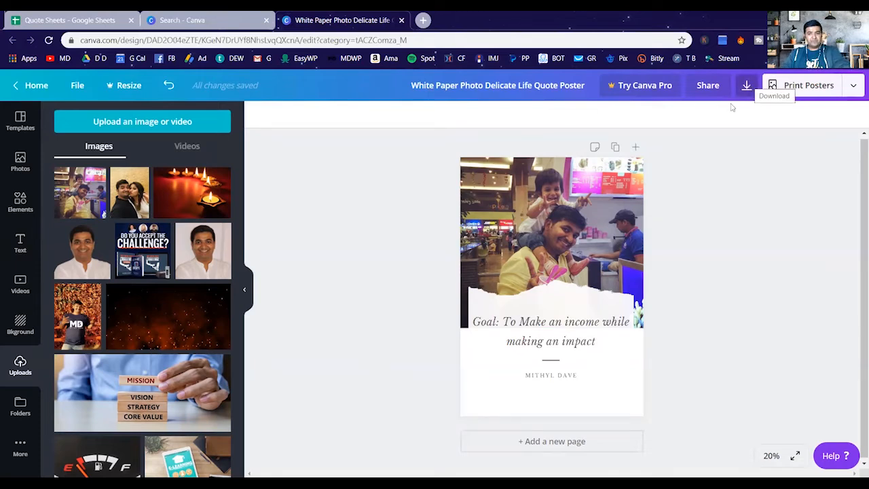
# Step: Browse the font combinations for text and the available elements, including grids, shapes, frames, stickers and charts
pyautogui.click(9, 254)
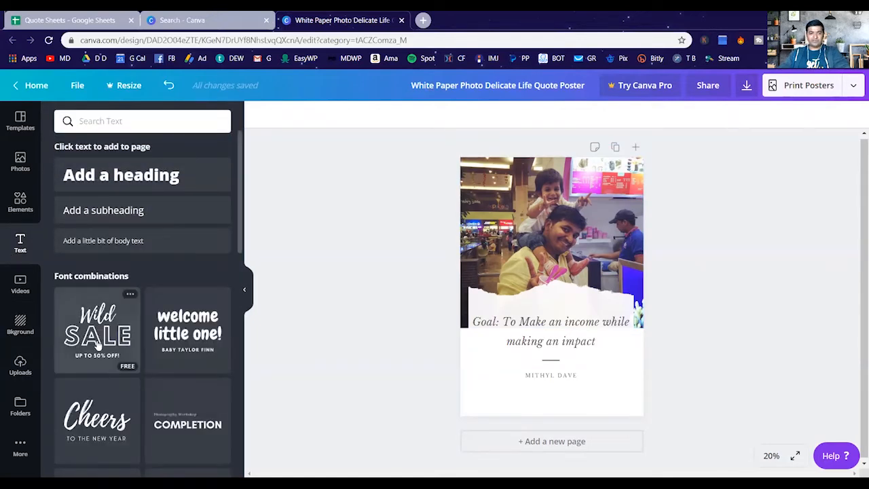
pyautogui.scroll(-3, 113, 363)
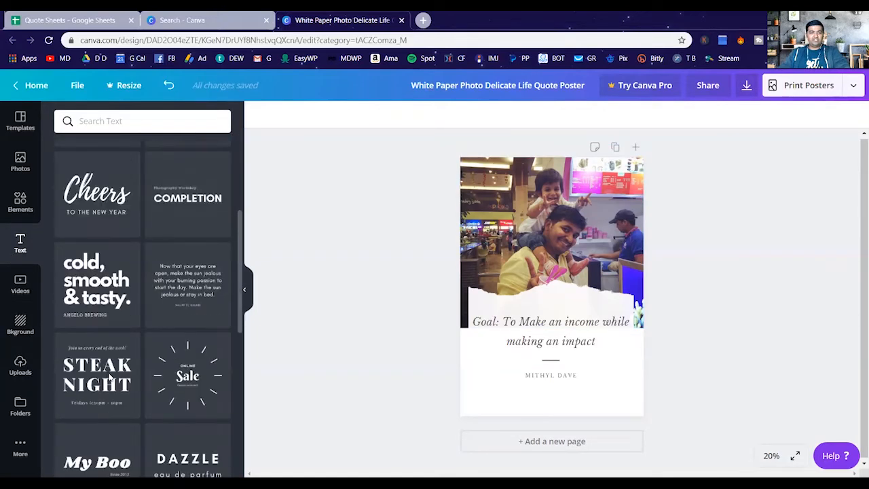
pyautogui.scroll(-4, 195, 403)
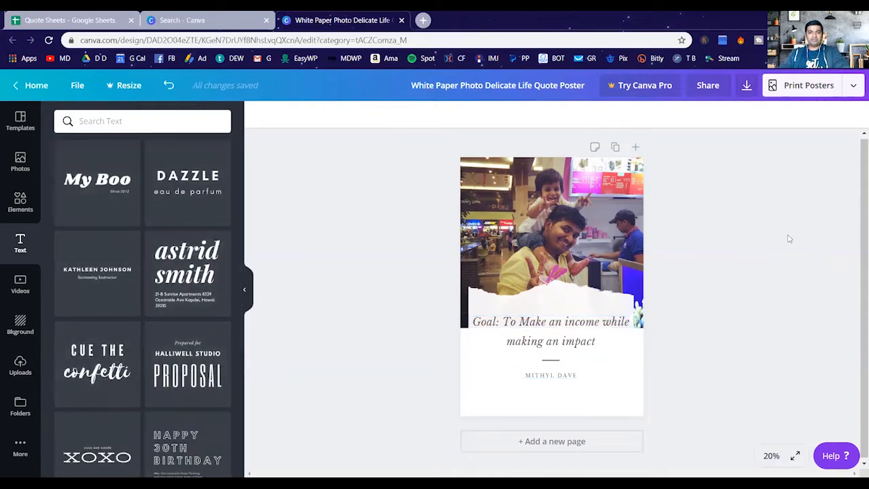
pyautogui.scroll(-5, 129, 290)
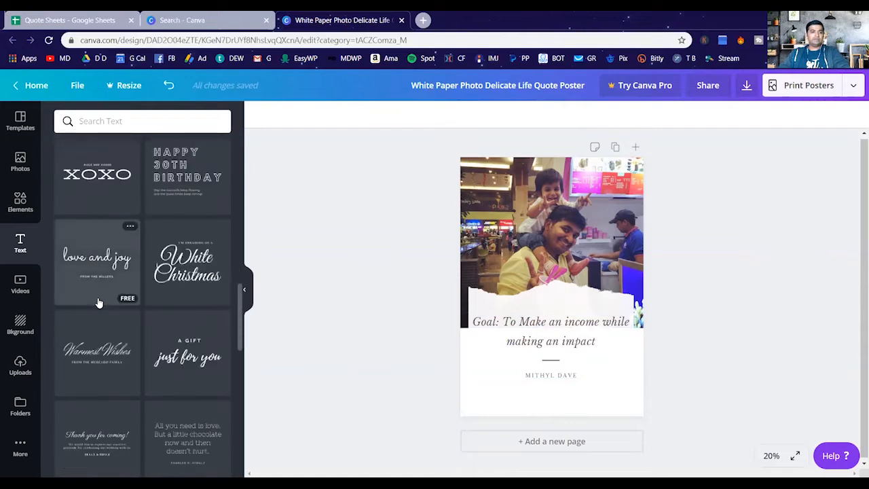
pyautogui.scroll(-2, 161, 332)
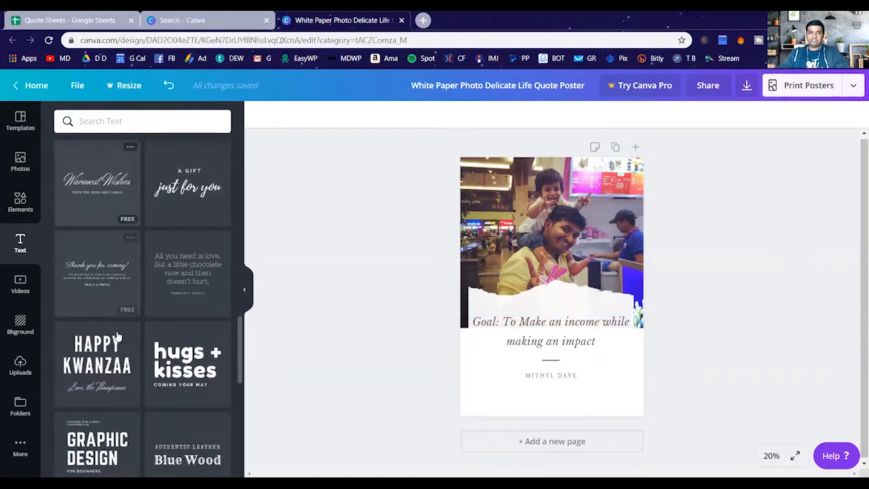
pyautogui.click(15, 199)
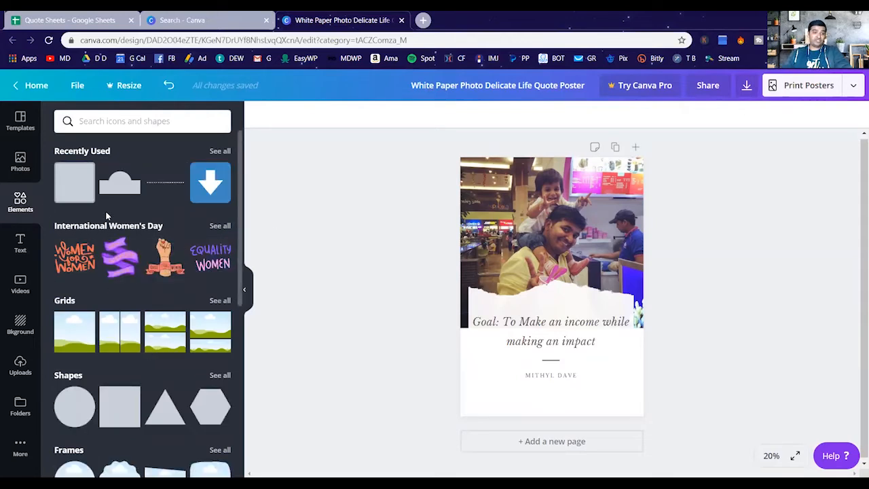
pyautogui.scroll(-3, 134, 234)
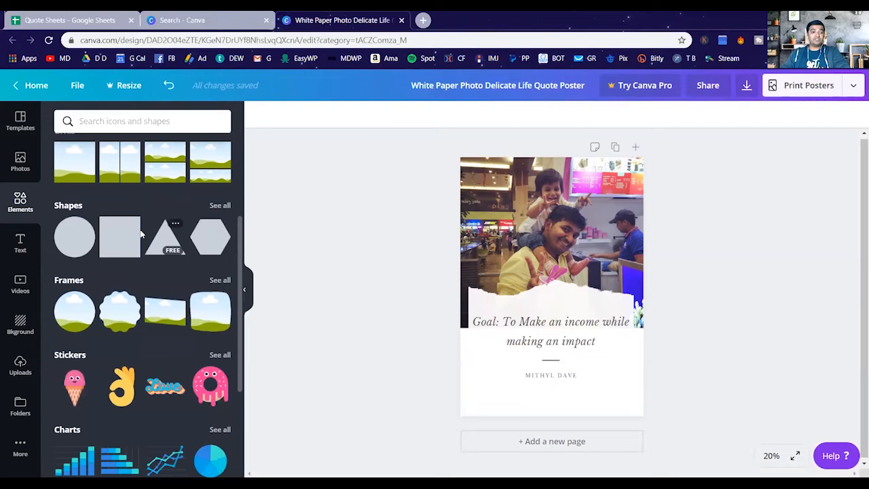
pyautogui.scroll(-2, 211, 252)
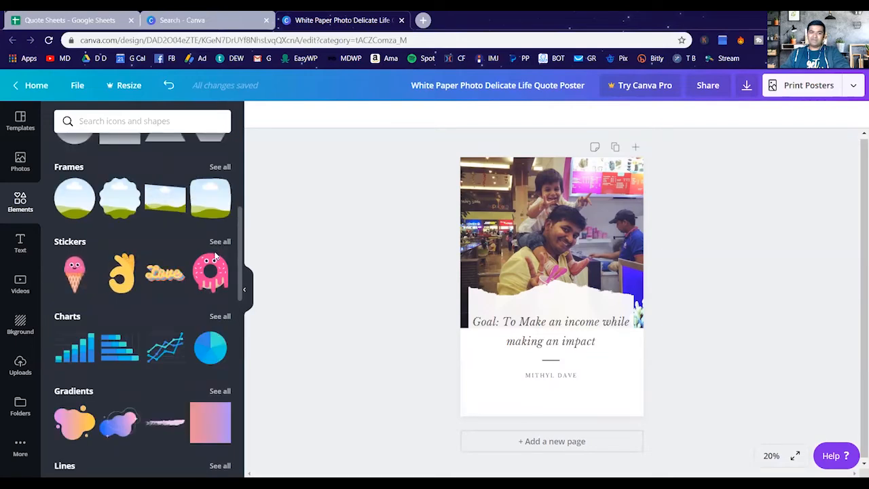
pyautogui.scroll(5, 215, 255)
pyautogui.moveTo(216, 255)
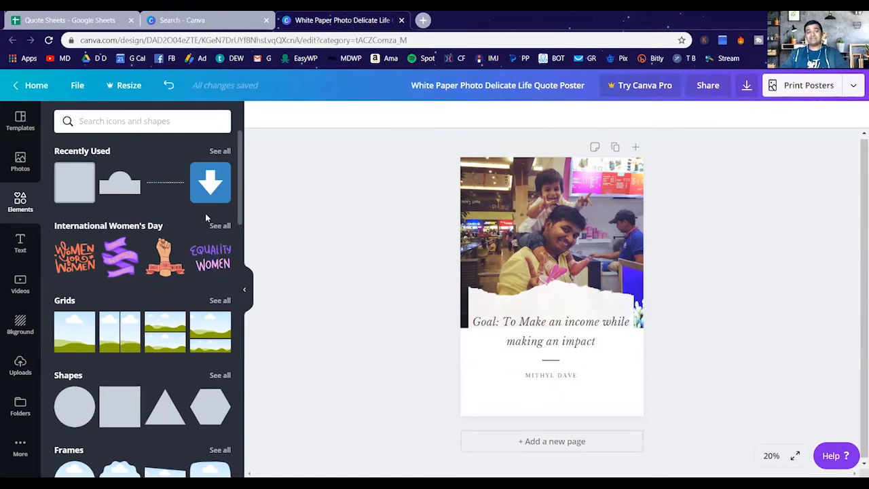
# Step: Try the white marble background, replace it with the dark navy one, and dismiss the save warning
pyautogui.click(20, 323)
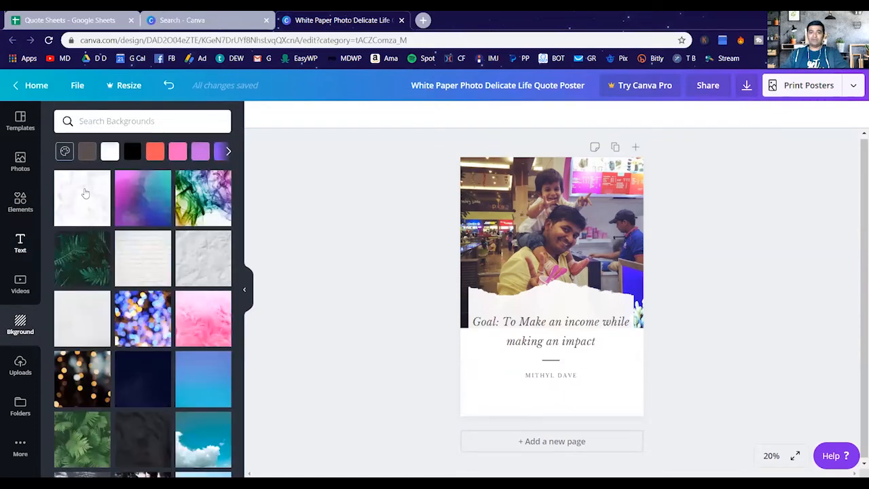
pyautogui.click(74, 200)
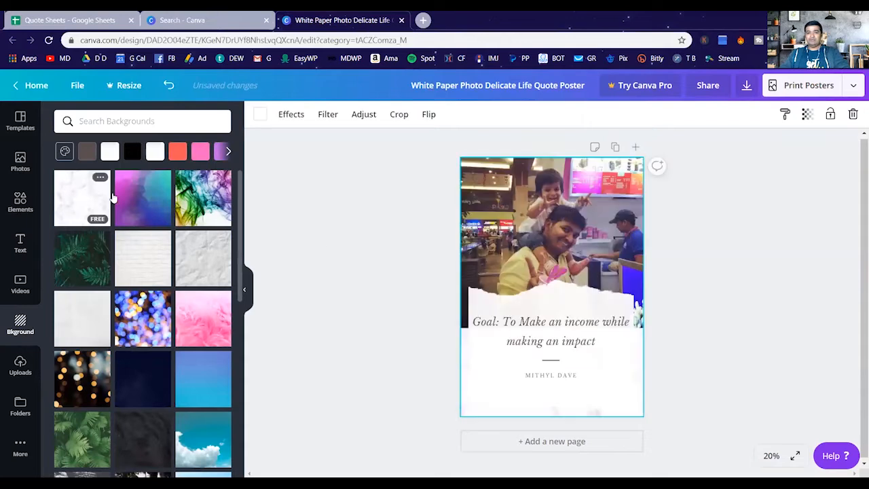
pyautogui.click(97, 272)
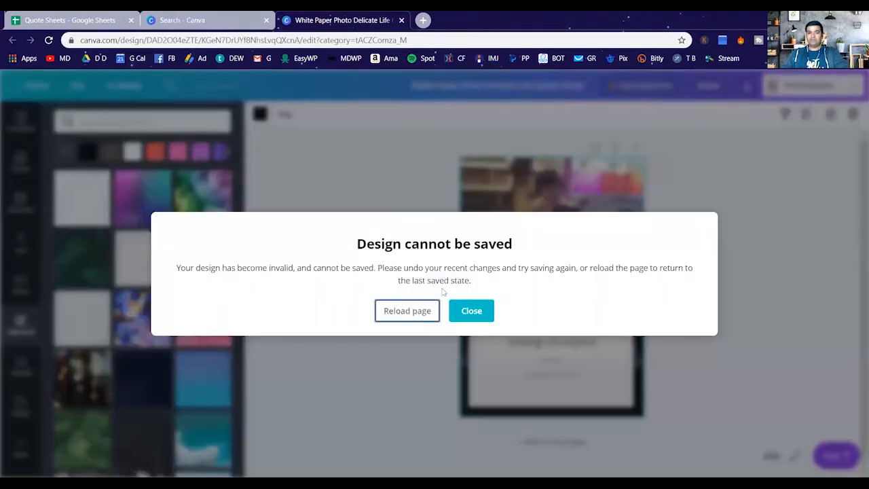
pyautogui.click(471, 311)
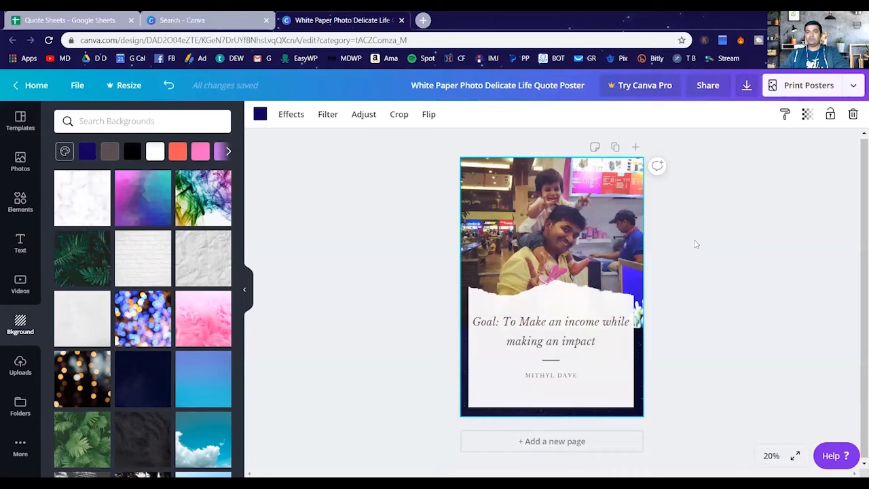
# Step: Download the poster as a PNG and save it in the Downloads folder as Quote Card 002
pyautogui.click(746, 85)
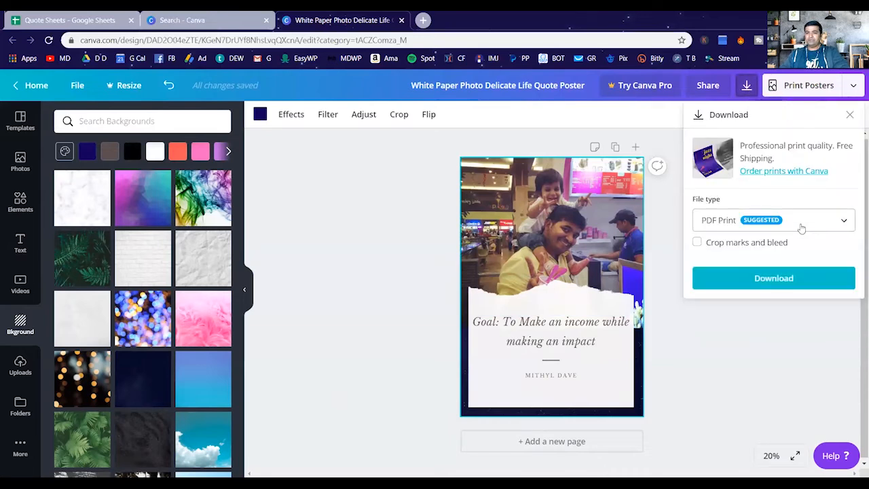
pyautogui.click(801, 229)
pyautogui.click(733, 132)
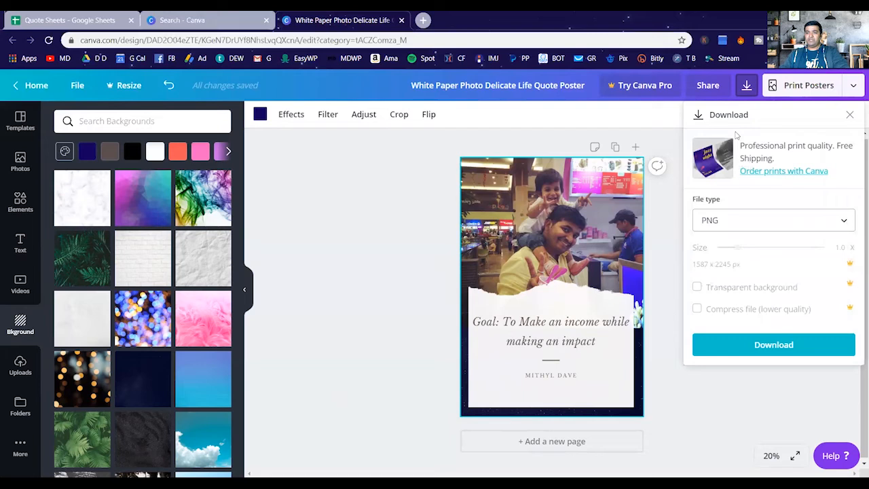
pyautogui.click(779, 345)
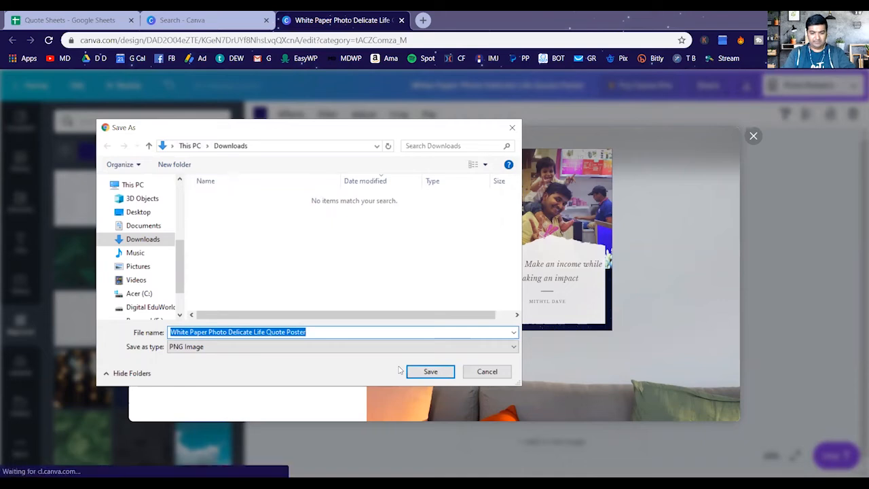
pyautogui.write('Quote Card 002')
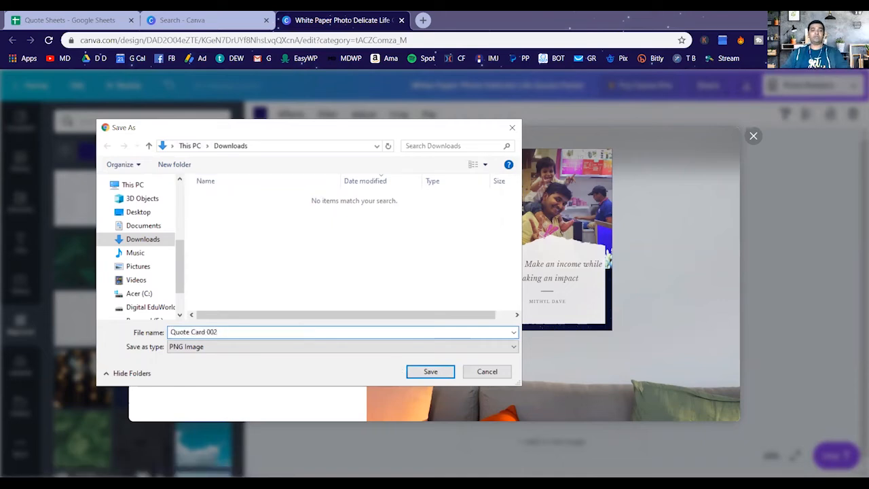
pyautogui.click(432, 373)
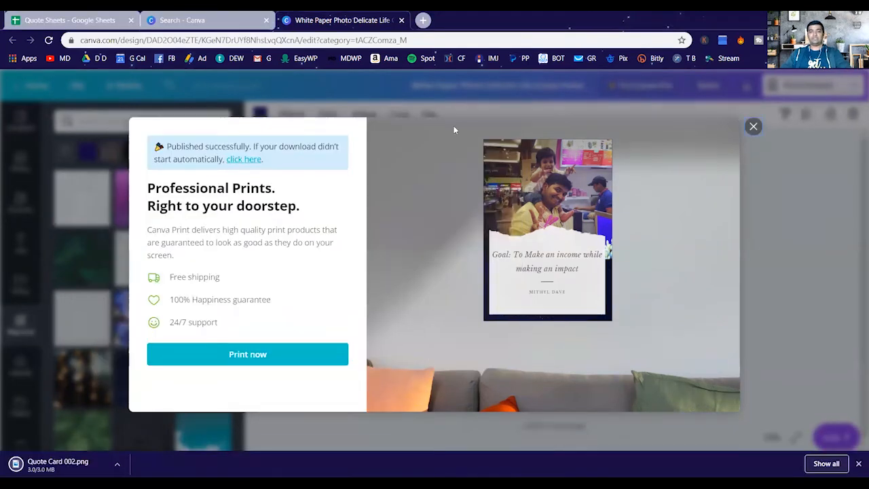